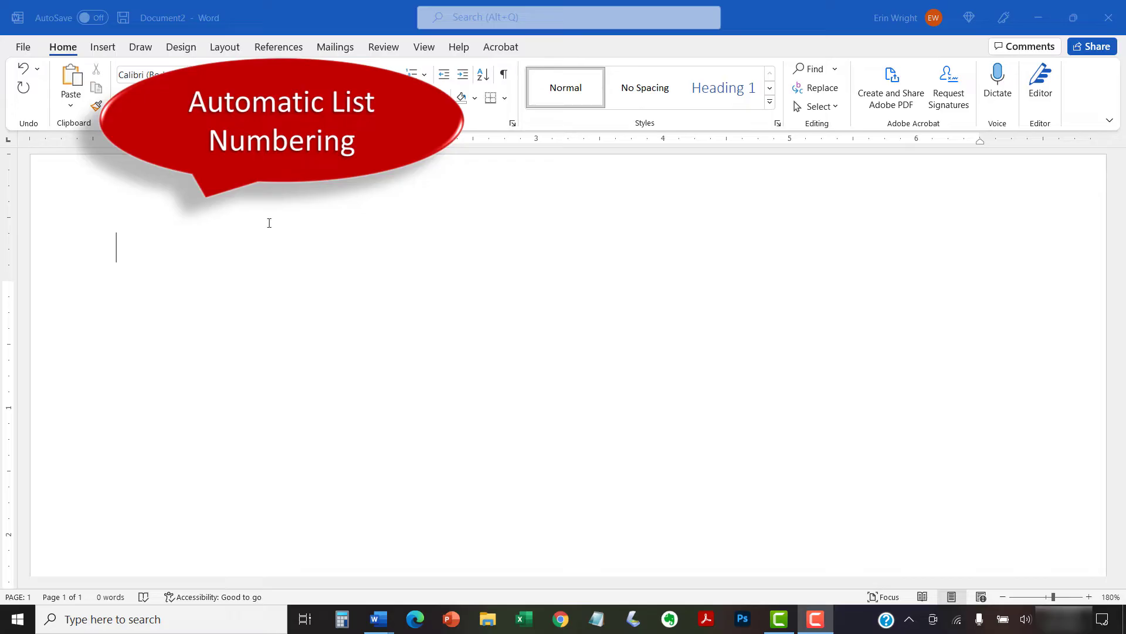
# - Type '1. Cats' and then 'Dogs' so Word auto-numbers them as items 1 and 2
pyautogui.write('1. Ca')
pyautogui.write('ts')
pyautogui.press('Return')
pyautogui.write('D')
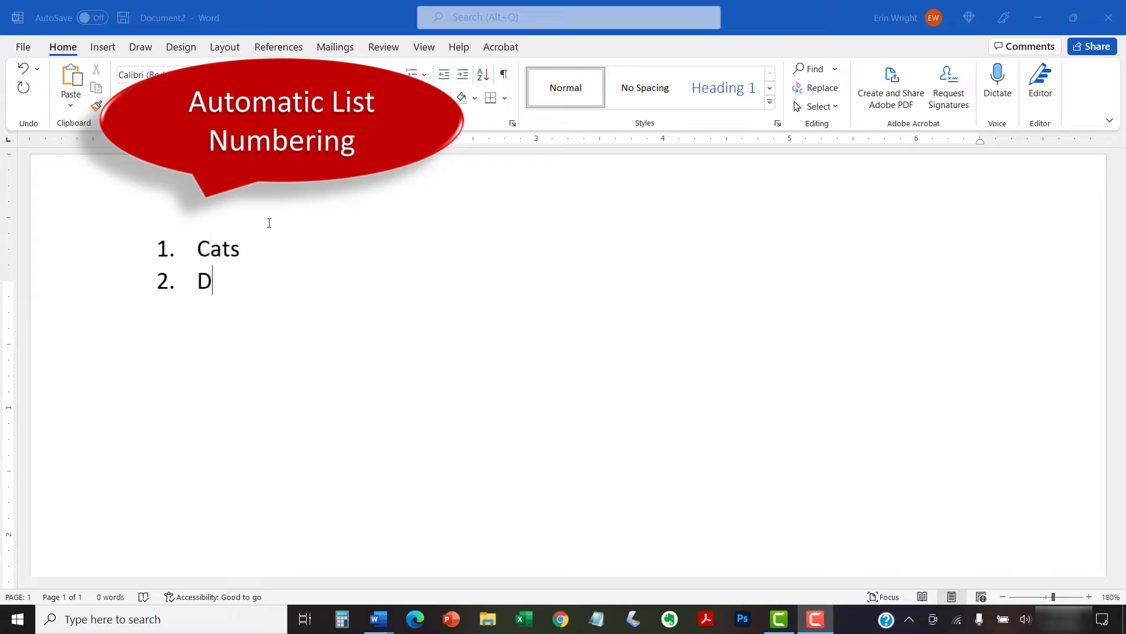
pyautogui.write('ogs')
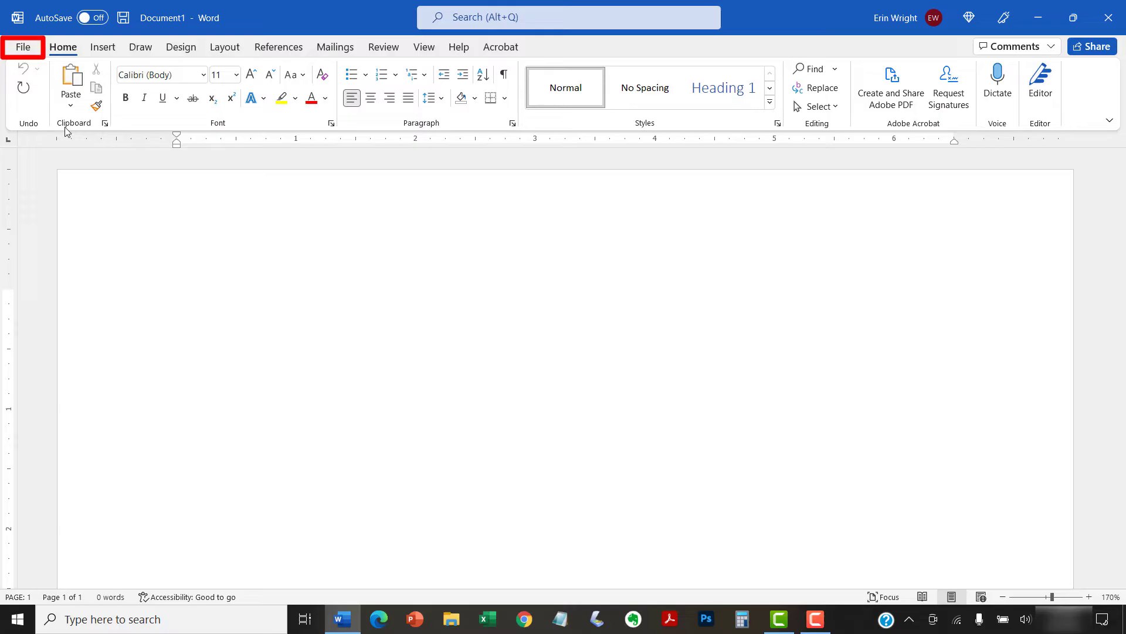
# - Show the Proofing category of Word Options via File > Options
pyautogui.click(24, 46)
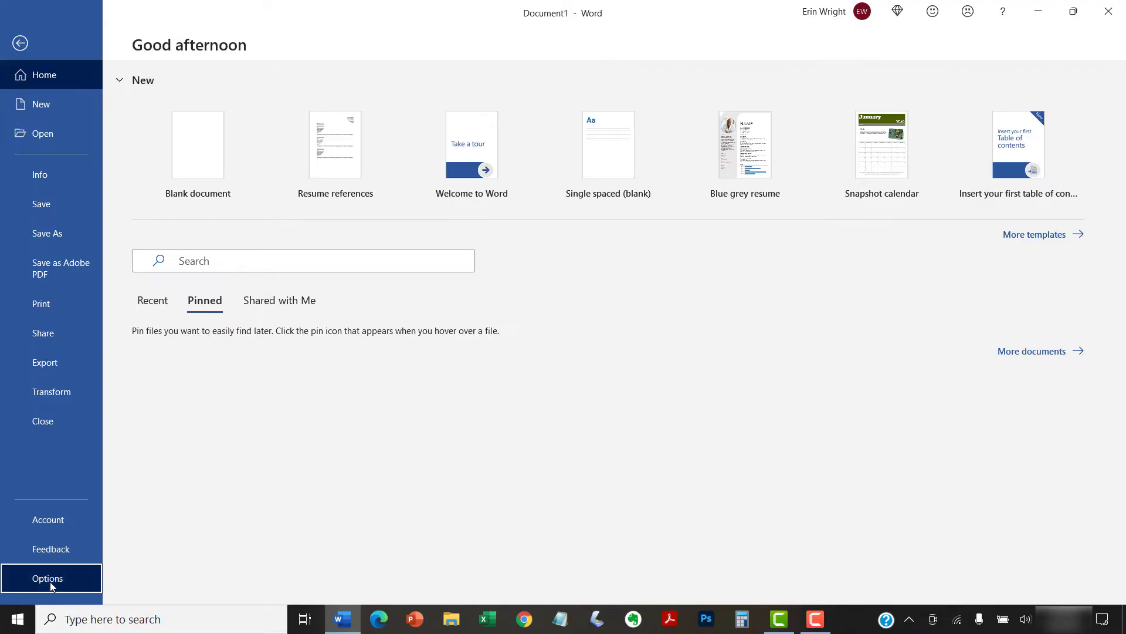
pyautogui.click(20, 579)
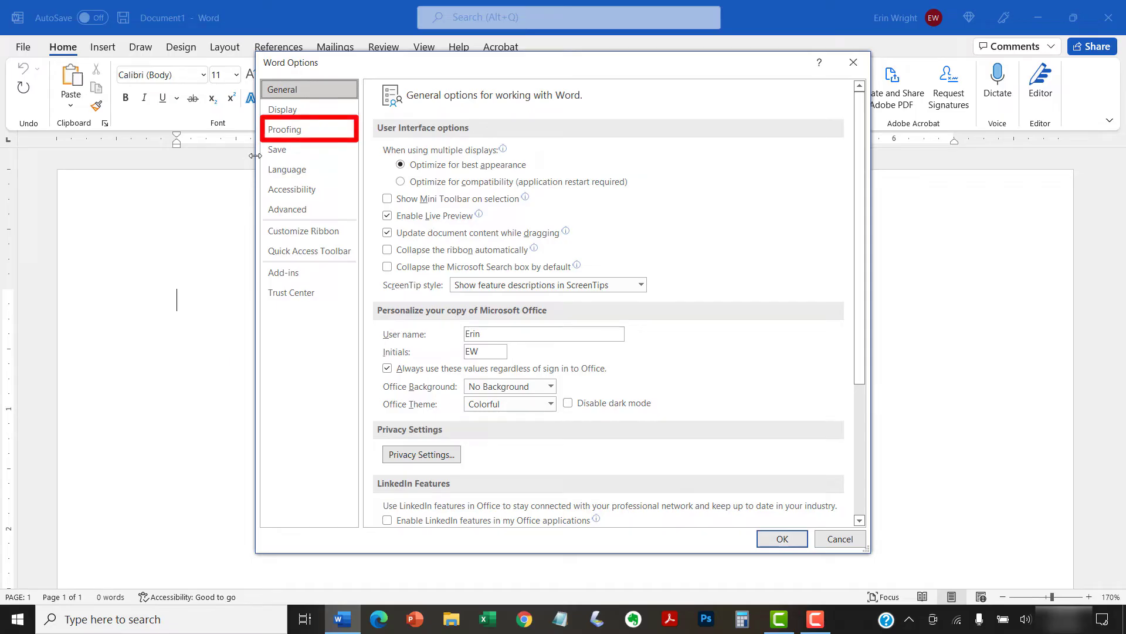
pyautogui.click(292, 129)
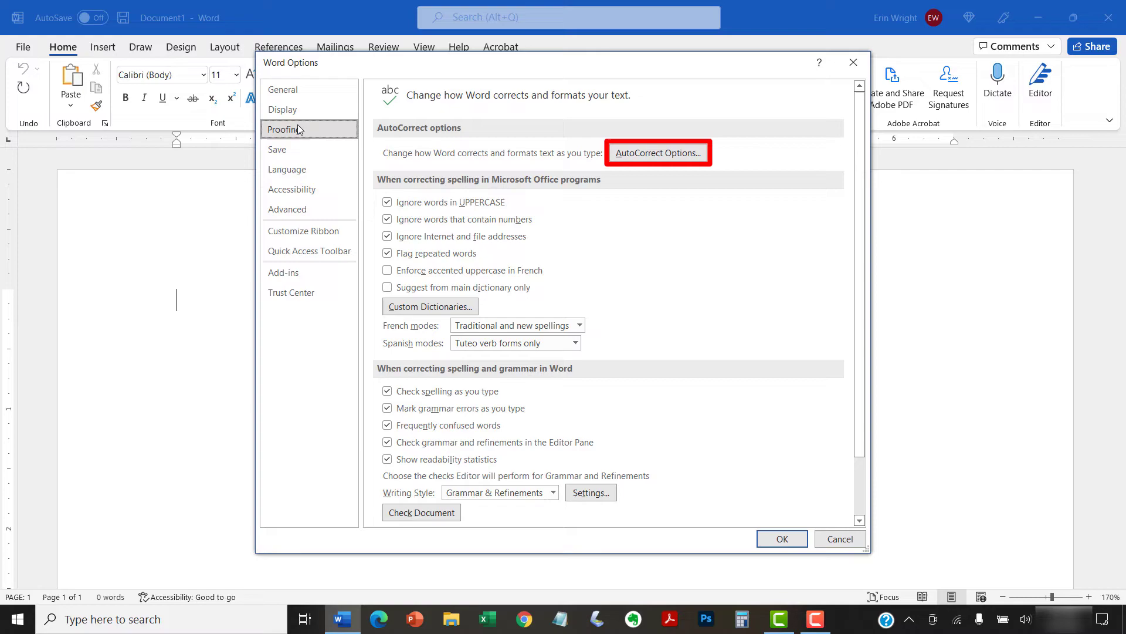
# - Uncheck Automatic numbered lists under AutoFormat As You Type and confirm both dialogs
pyautogui.click(637, 153)
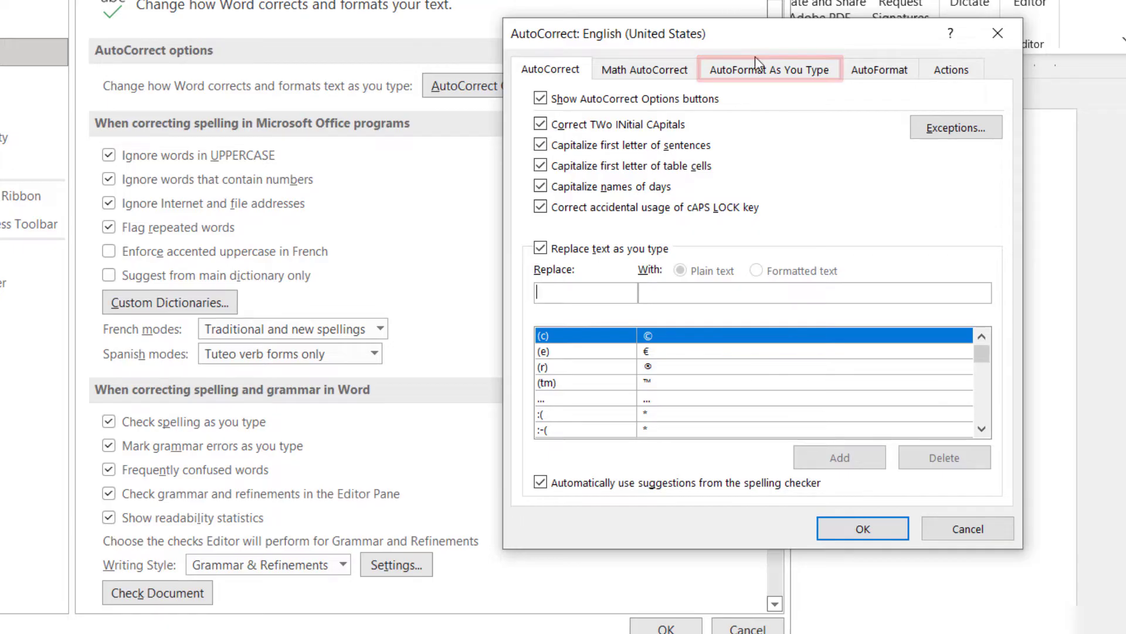
pyautogui.click(748, 70)
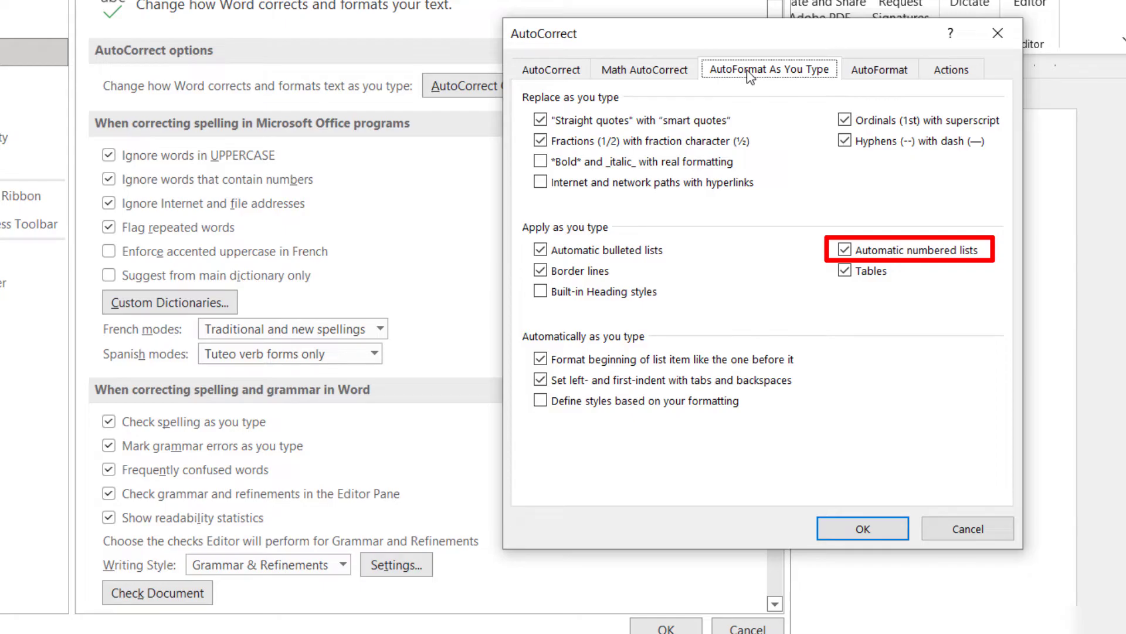
pyautogui.click(845, 250)
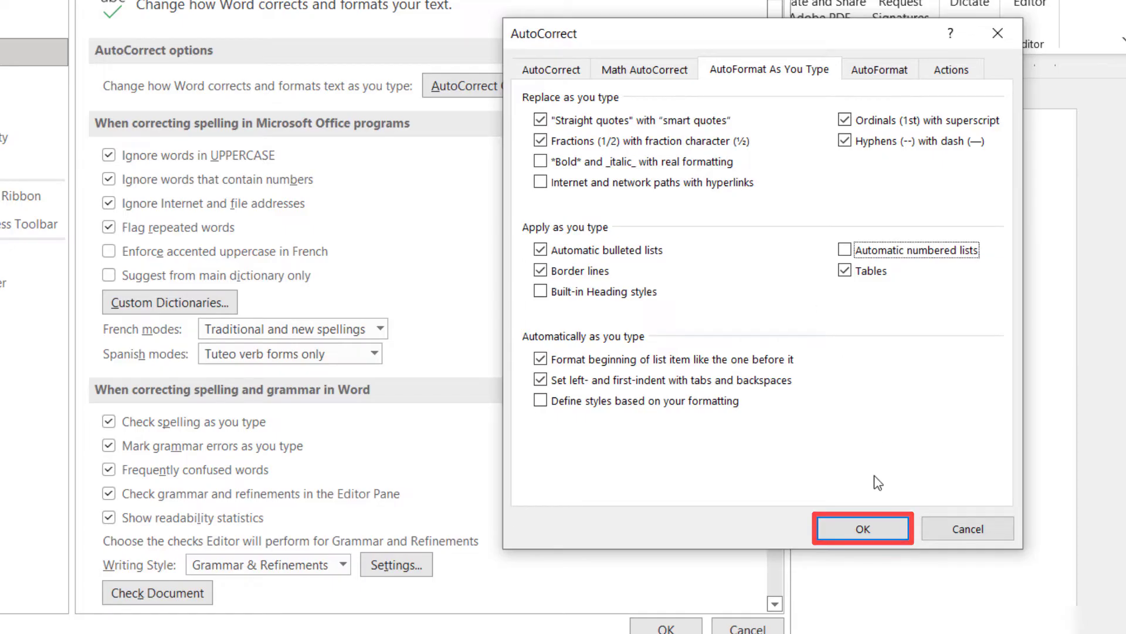
pyautogui.click(862, 528)
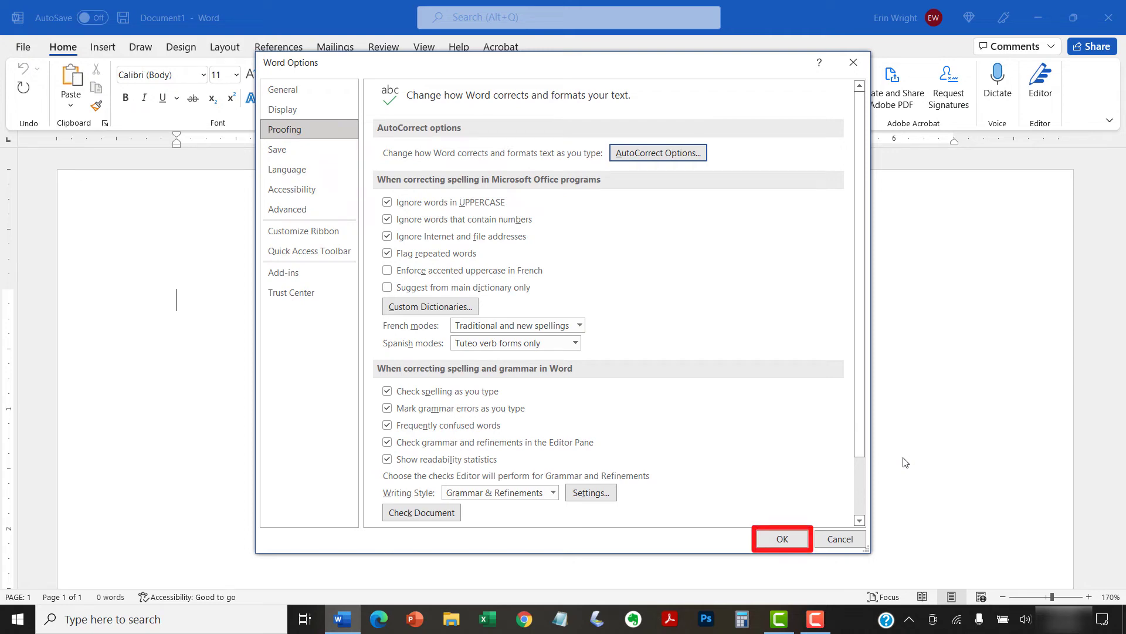
pyautogui.click(782, 540)
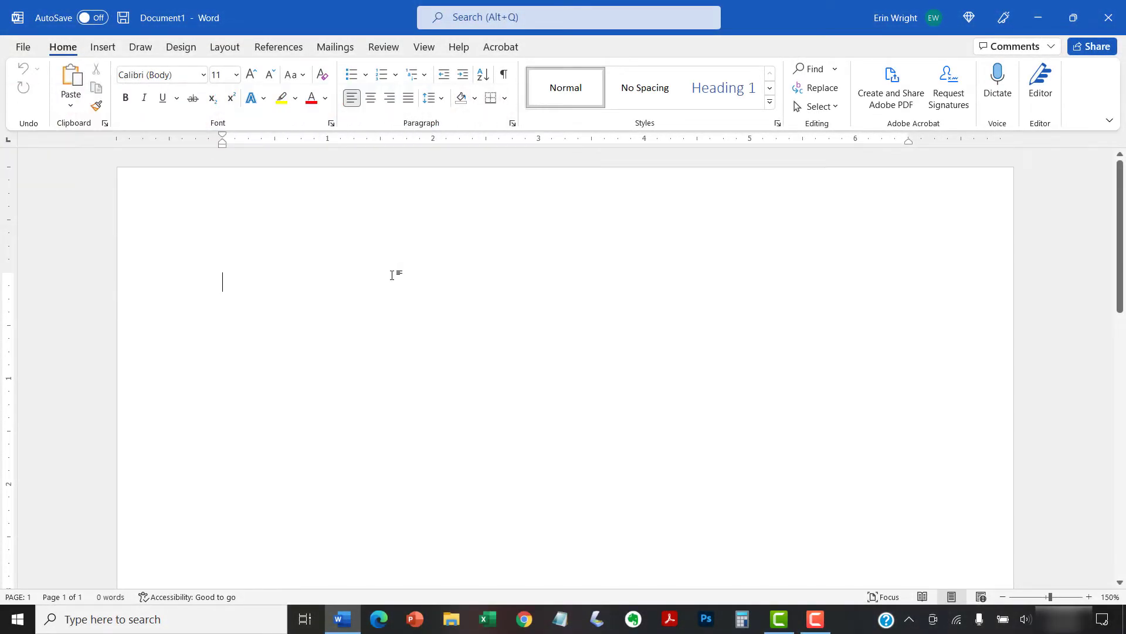
# - Type '1. Cats', check its Control AutoFormat Options, then add 'Dogs' as item 2
pyautogui.write('1. C')
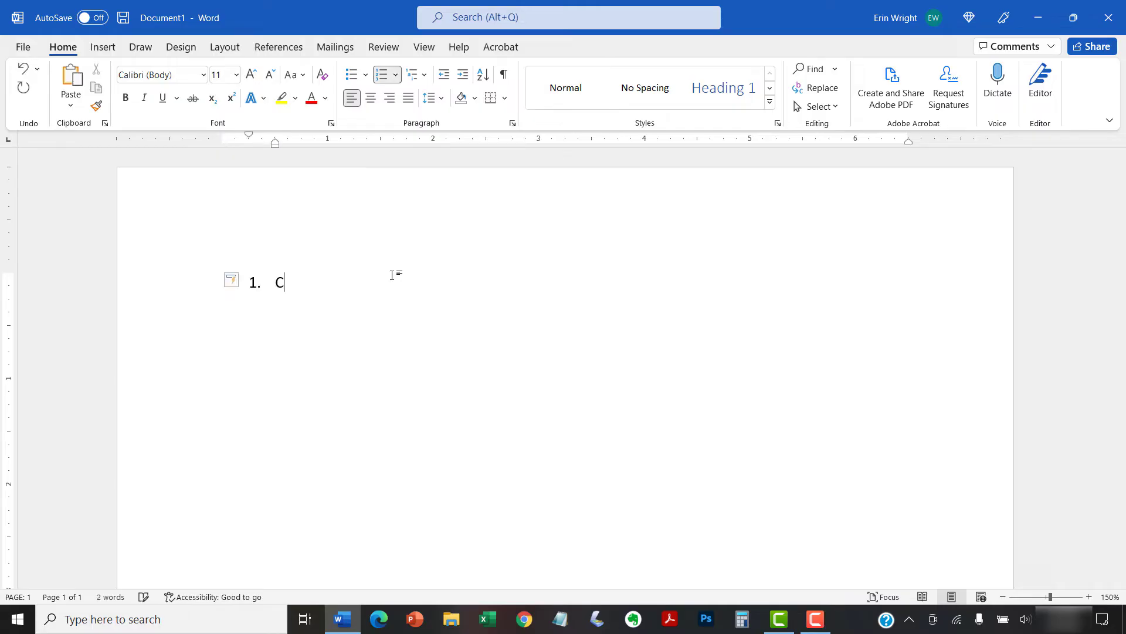
pyautogui.write('ats')
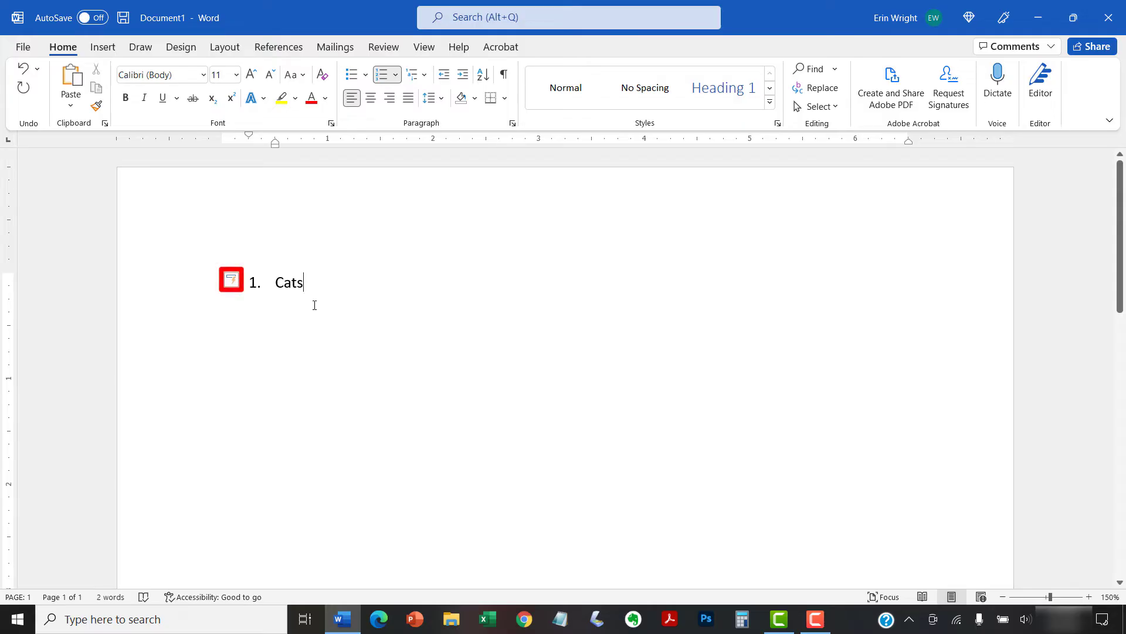
pyautogui.click(234, 284)
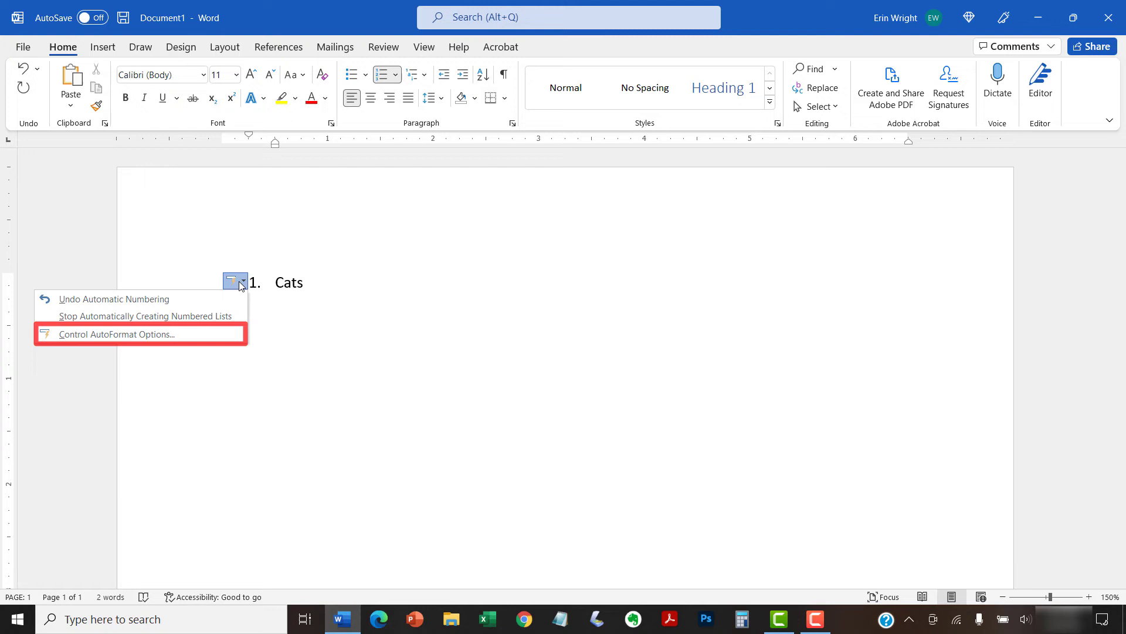
pyautogui.click(231, 333)
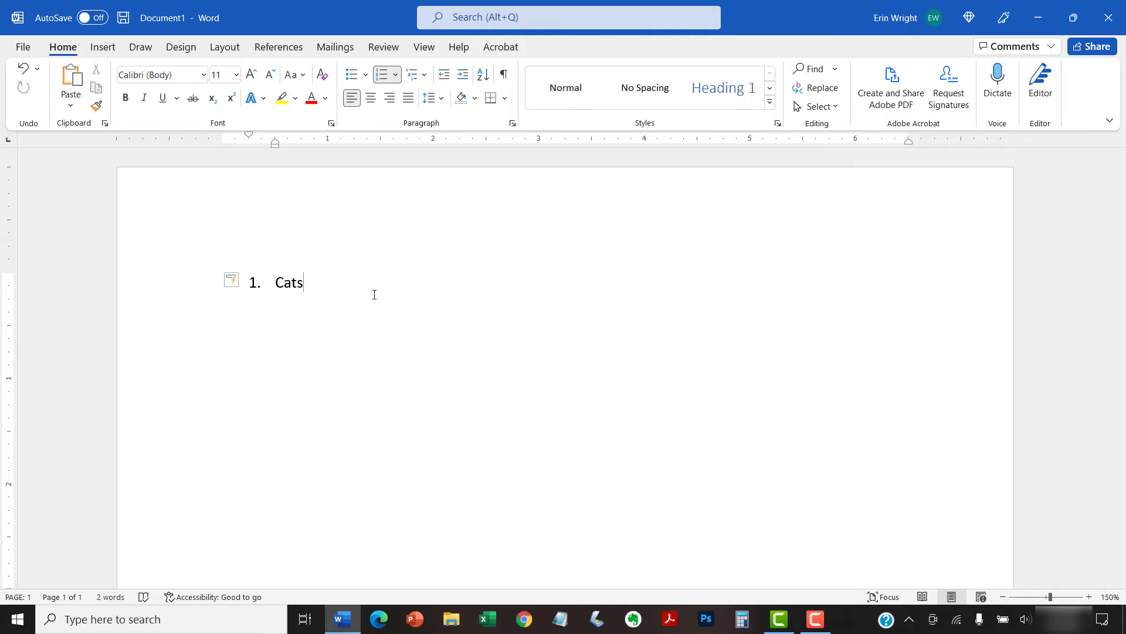
pyautogui.press('Return')
pyautogui.write('D')
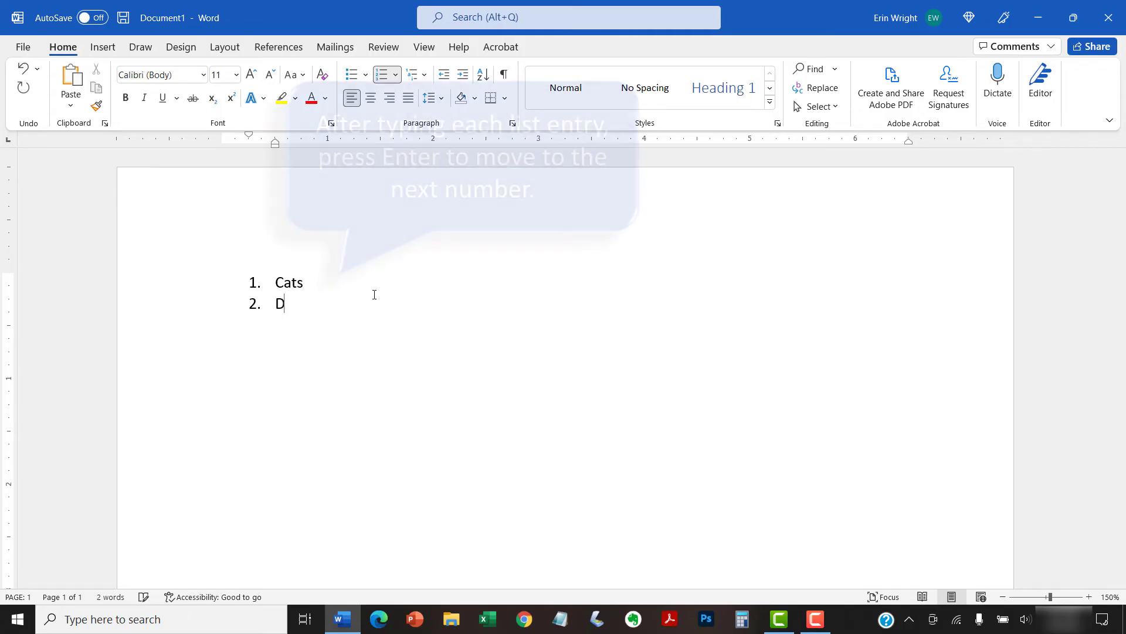
pyautogui.write('ogs')
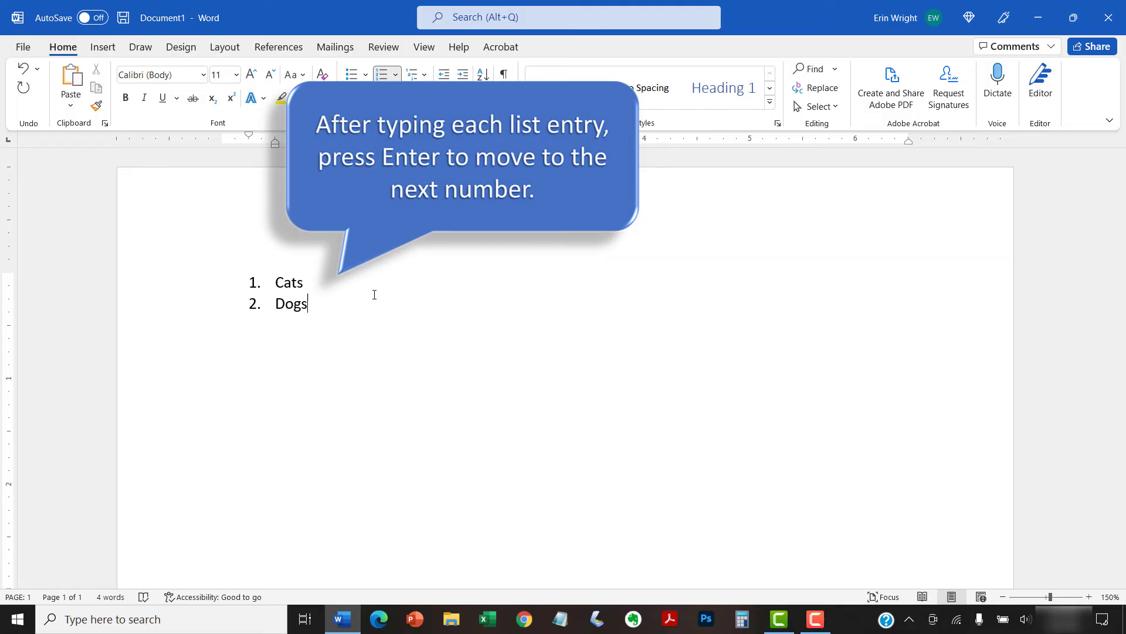